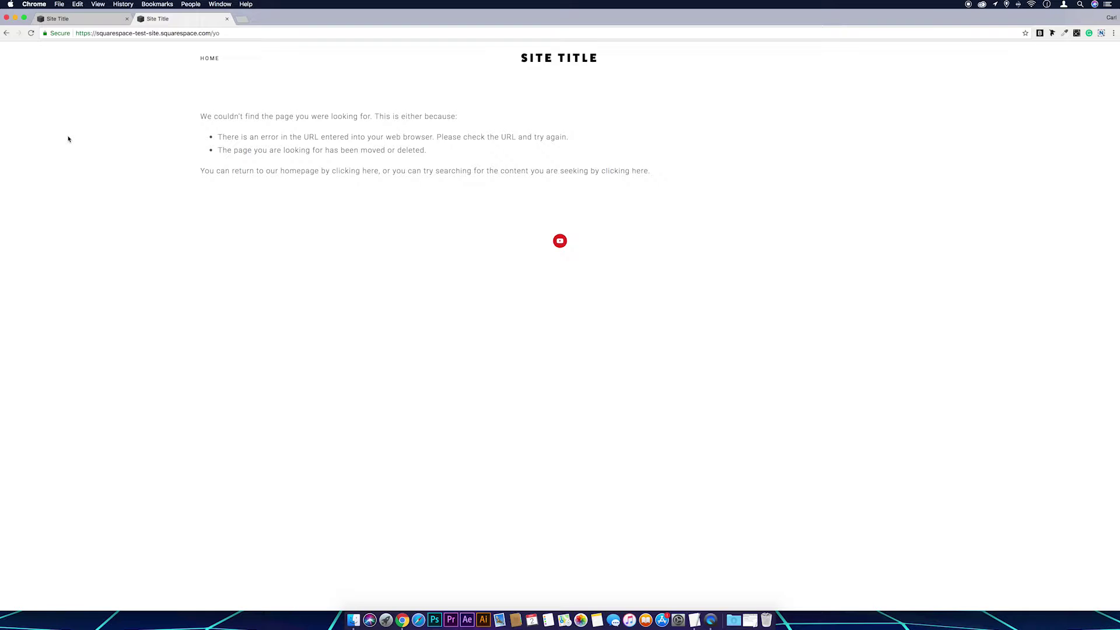
Add a blank Not Linked page titled '404' and open it for editing
left_click(76, 23)
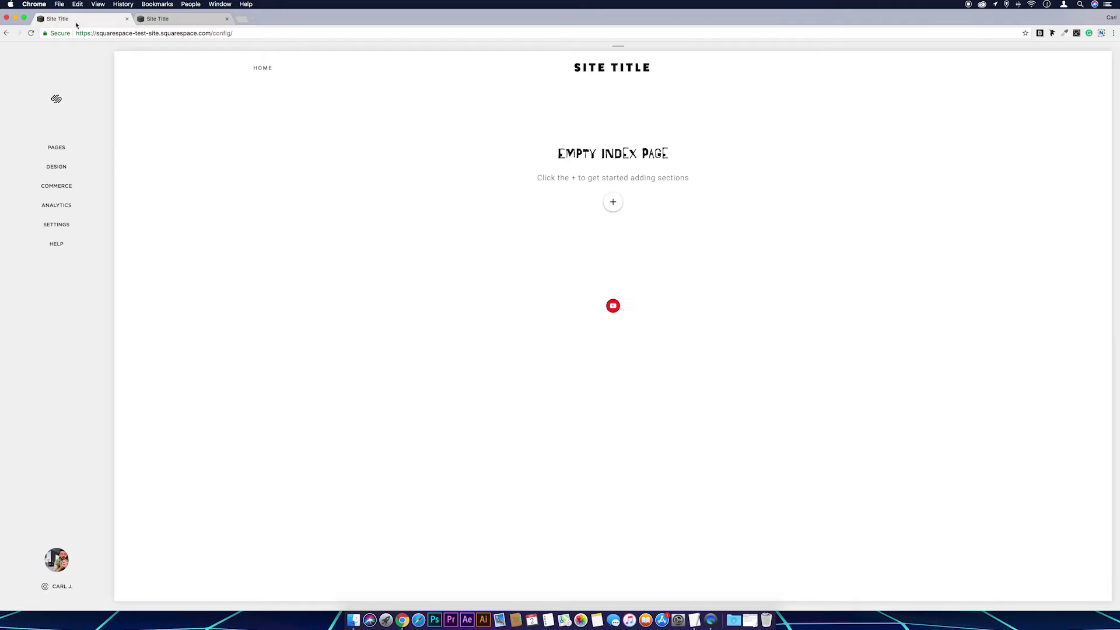
left_click(74, 151)
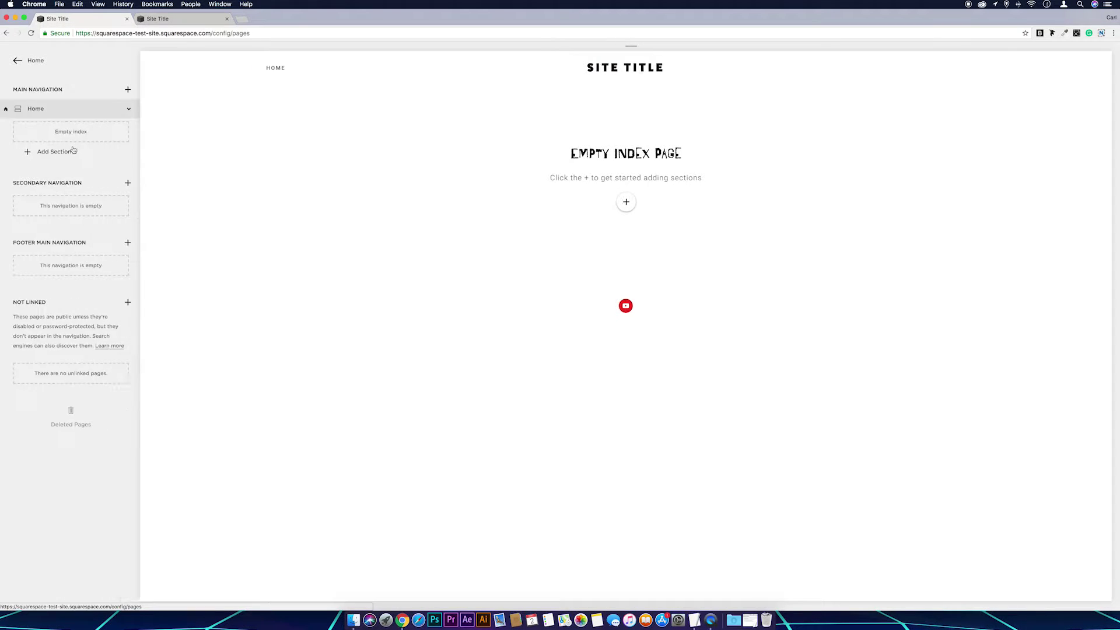
left_click(128, 303)
left_click(172, 329)
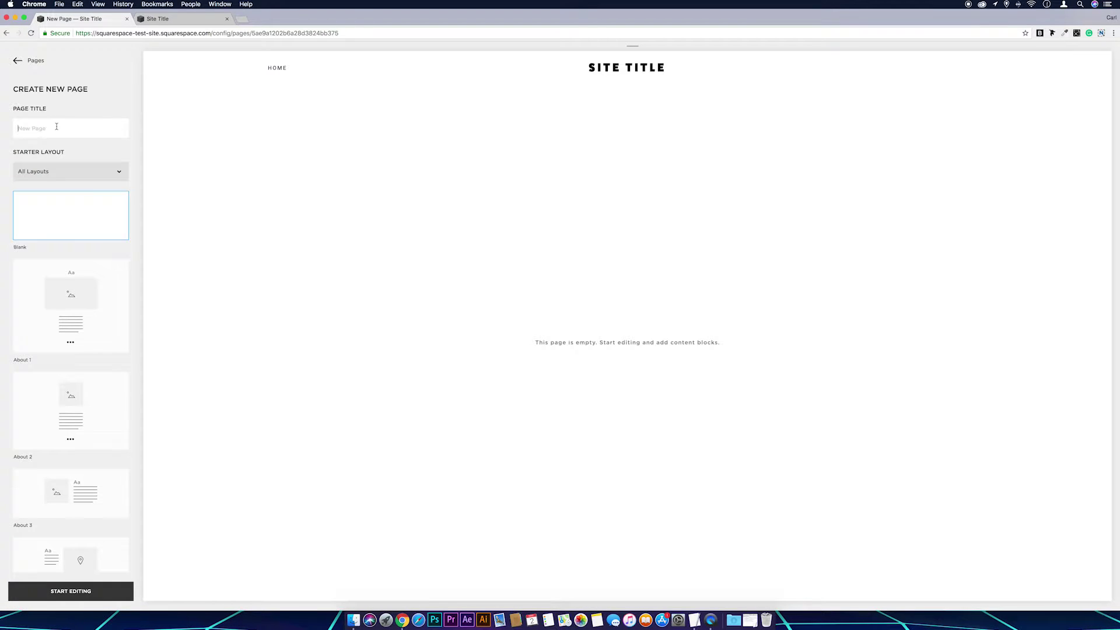
type("404")
left_click(58, 590)
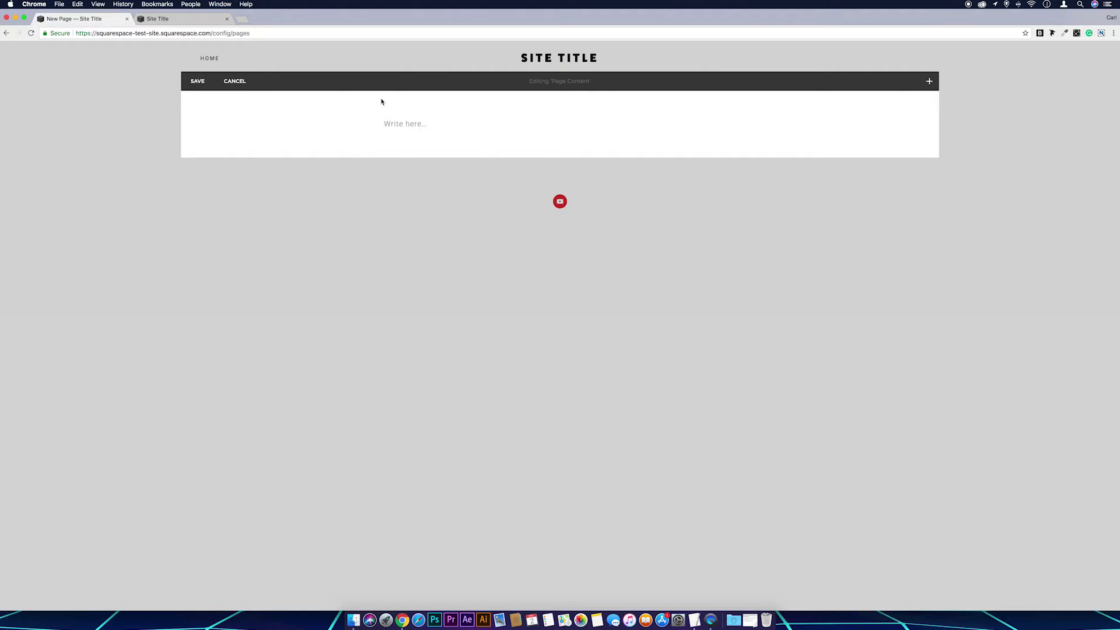
Type the '#404 Error' label into the page's empty text block
left_click(401, 124)
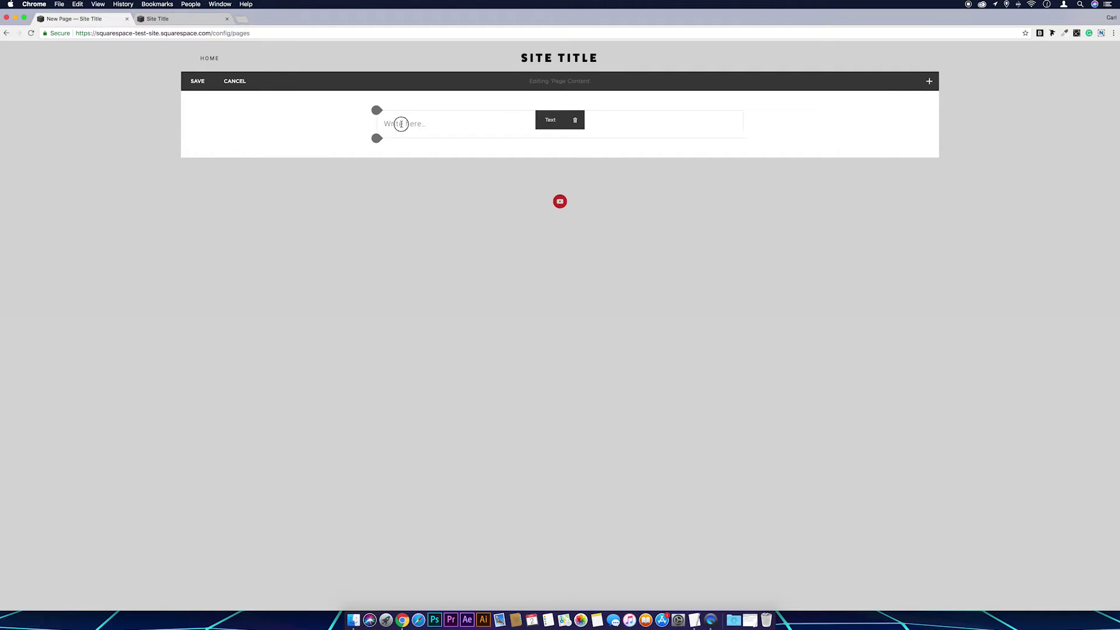
type("#")
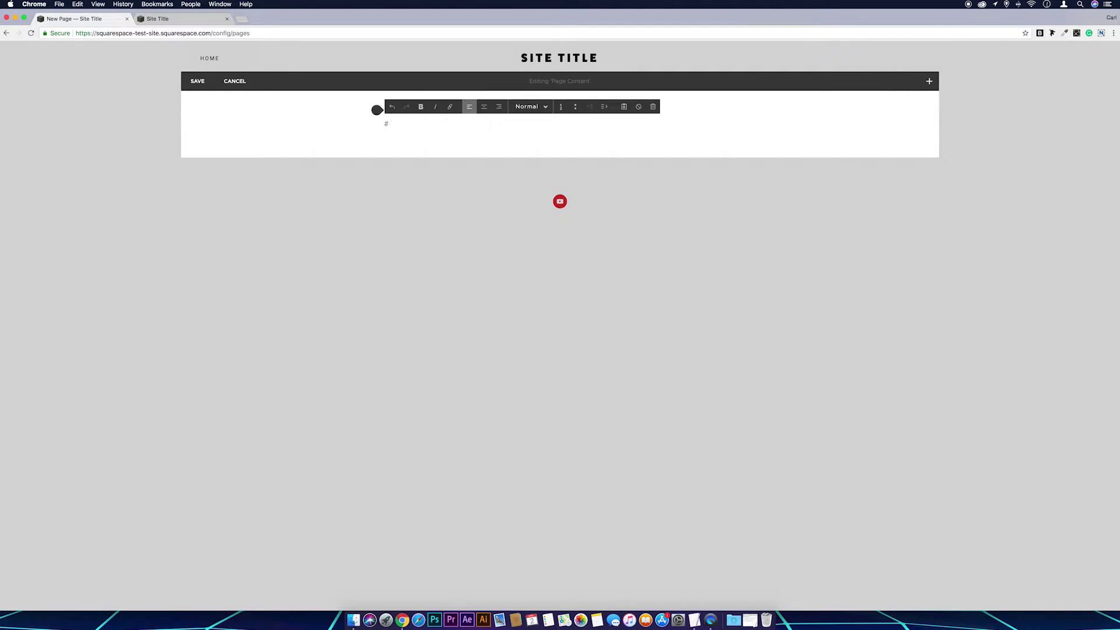
type("404 Er")
type("ror")
left_click_drag(376, 110, 377, 138)
Paste the 'Aaarrrrggghhh! You found me :(' heading from TextEdit into a new text block as Heading 2
left_click(750, 620)
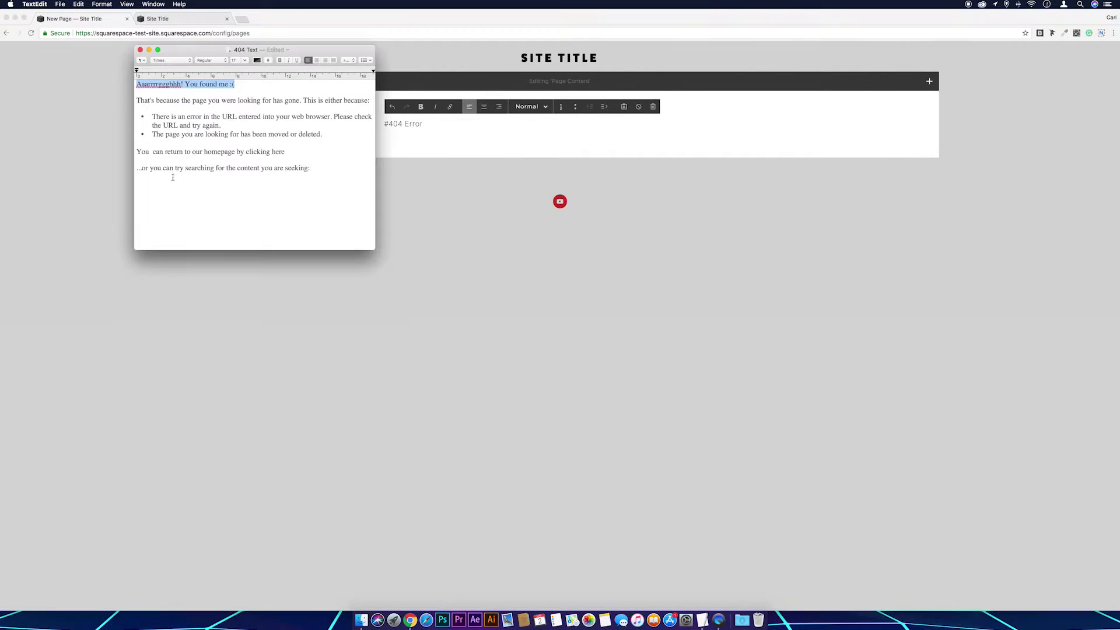
left_click_drag(236, 82, 98, 82)
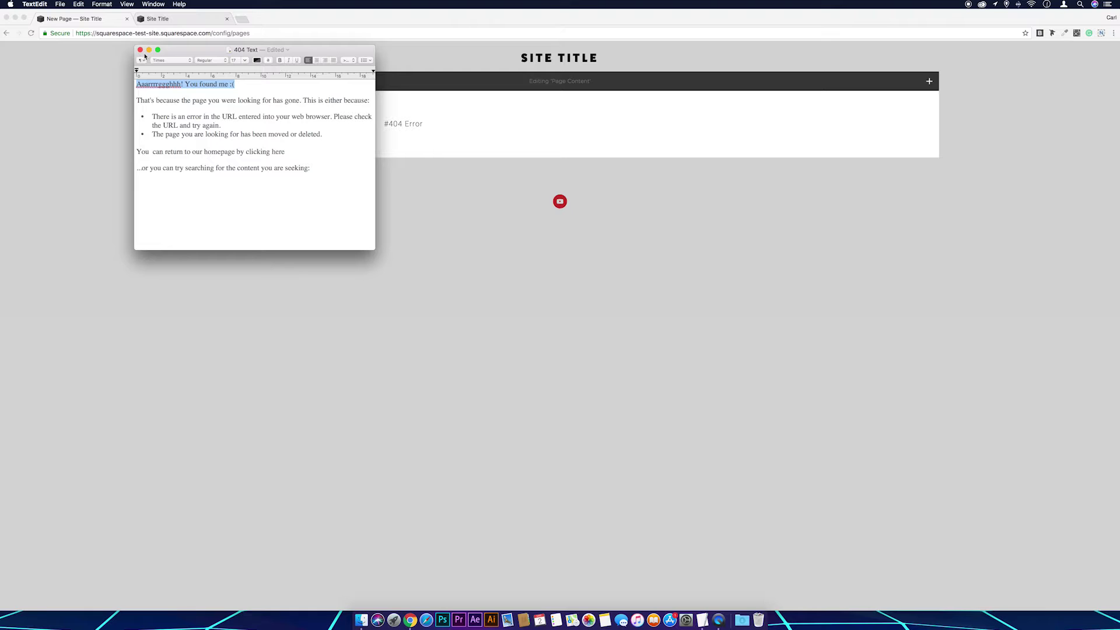
left_click(150, 50)
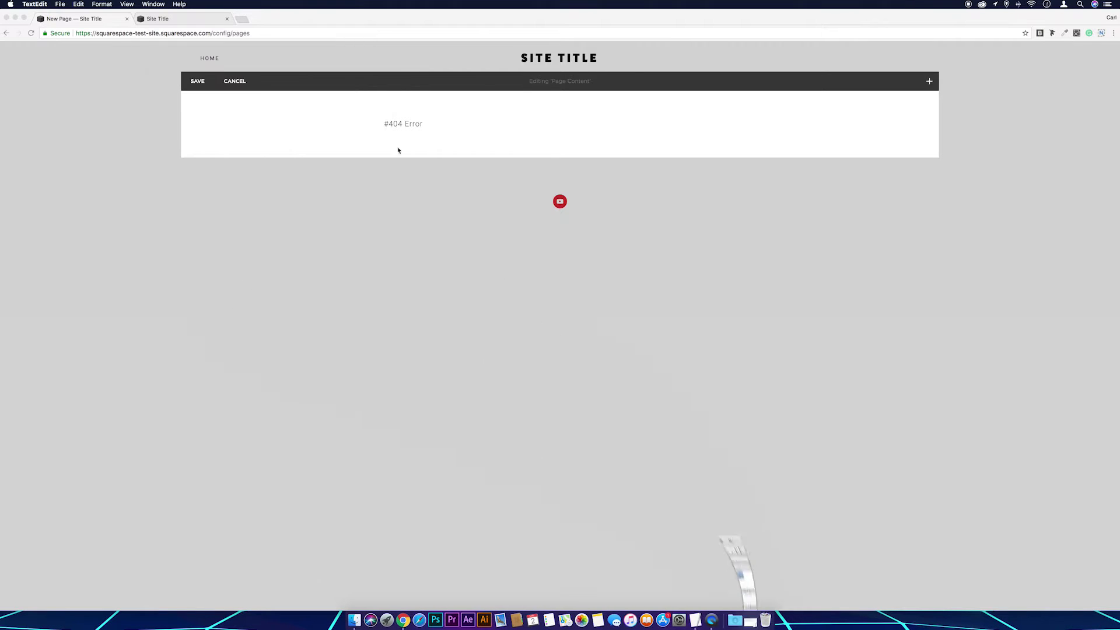
left_click(387, 135)
left_click(378, 139)
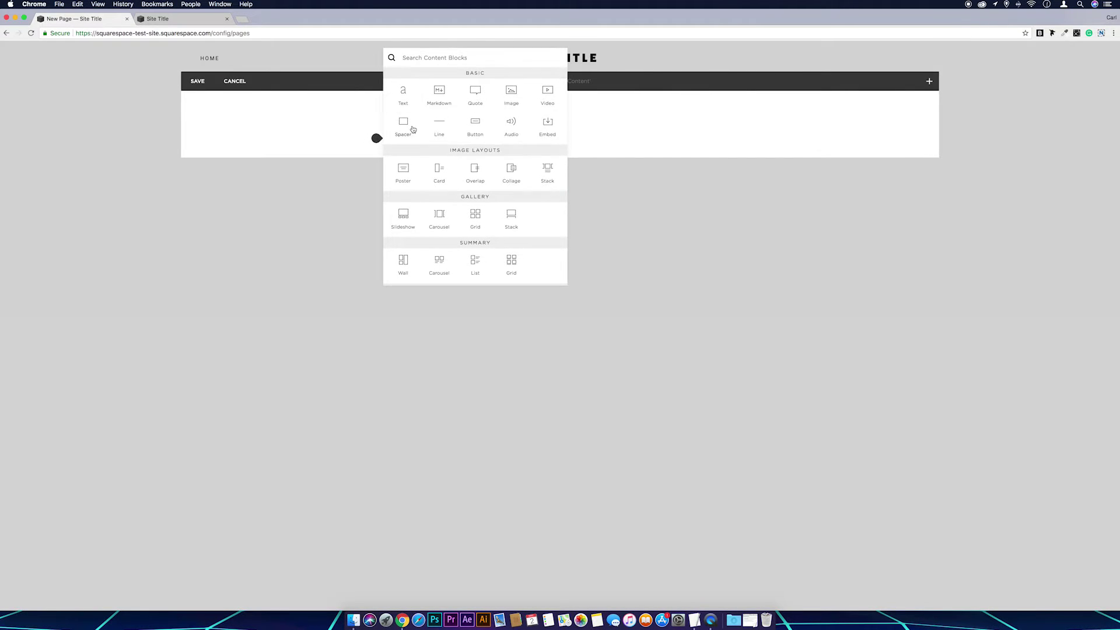
left_click(416, 110)
left_click(438, 154)
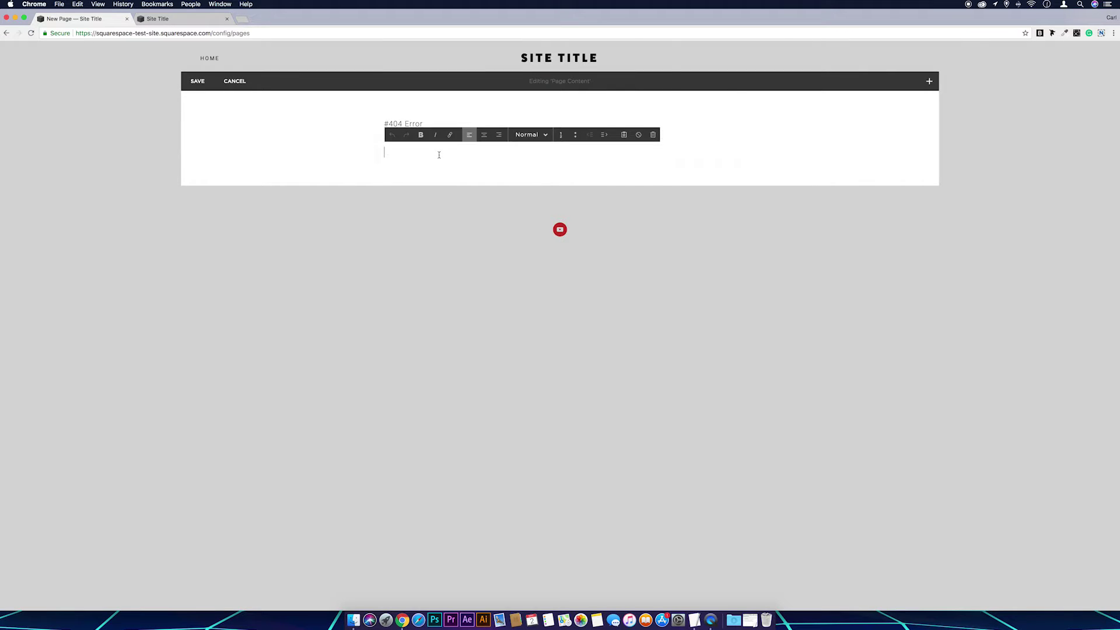
type("Aaarrrrggghhh! You found me :(")
left_click(531, 135)
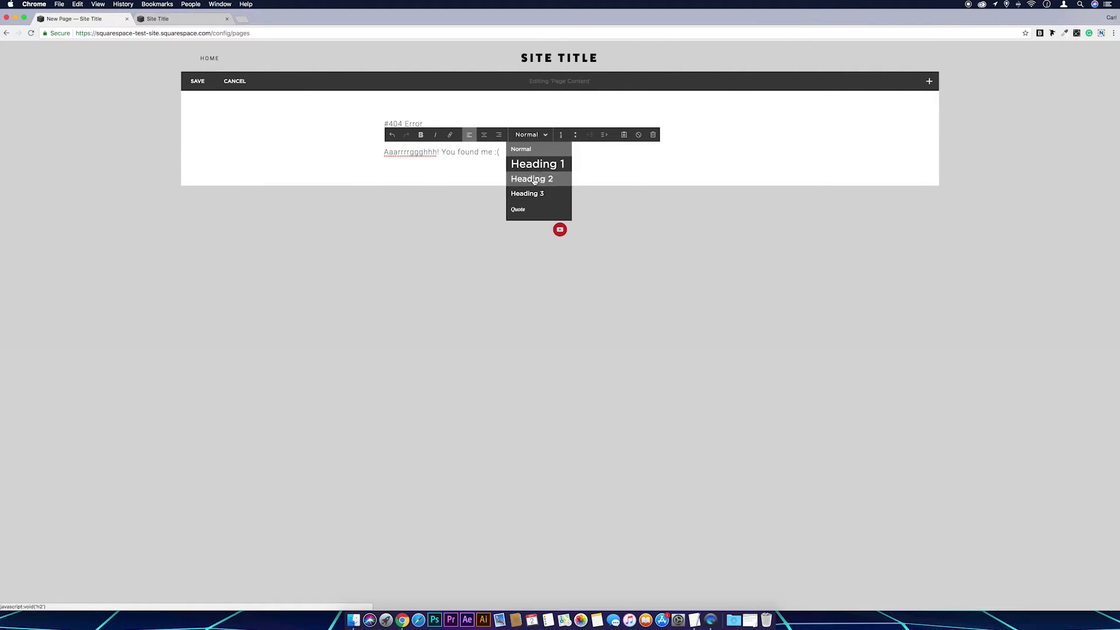
left_click(534, 179)
Paste the explanatory reasons text into a new text block under the heading, removing the trailing blank line
left_click(377, 207)
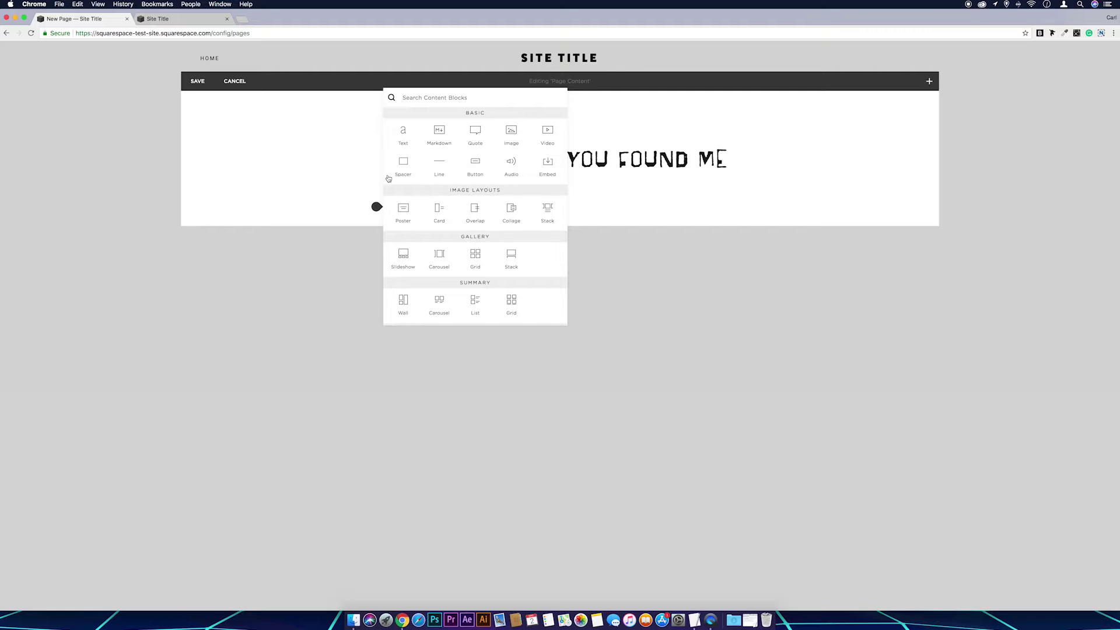
left_click(401, 136)
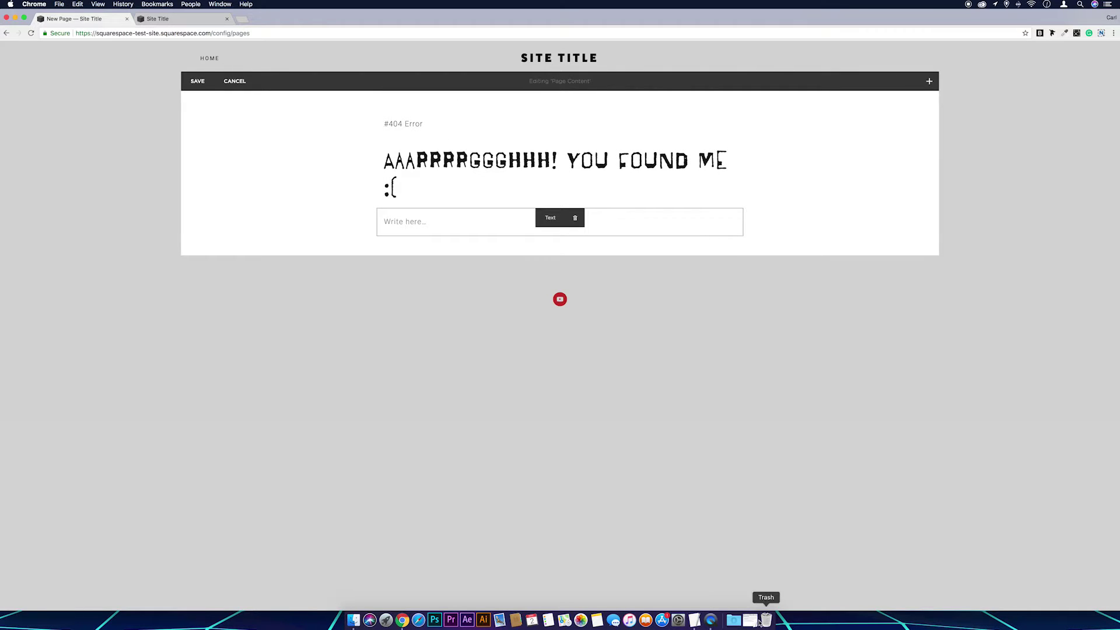
left_click(752, 622)
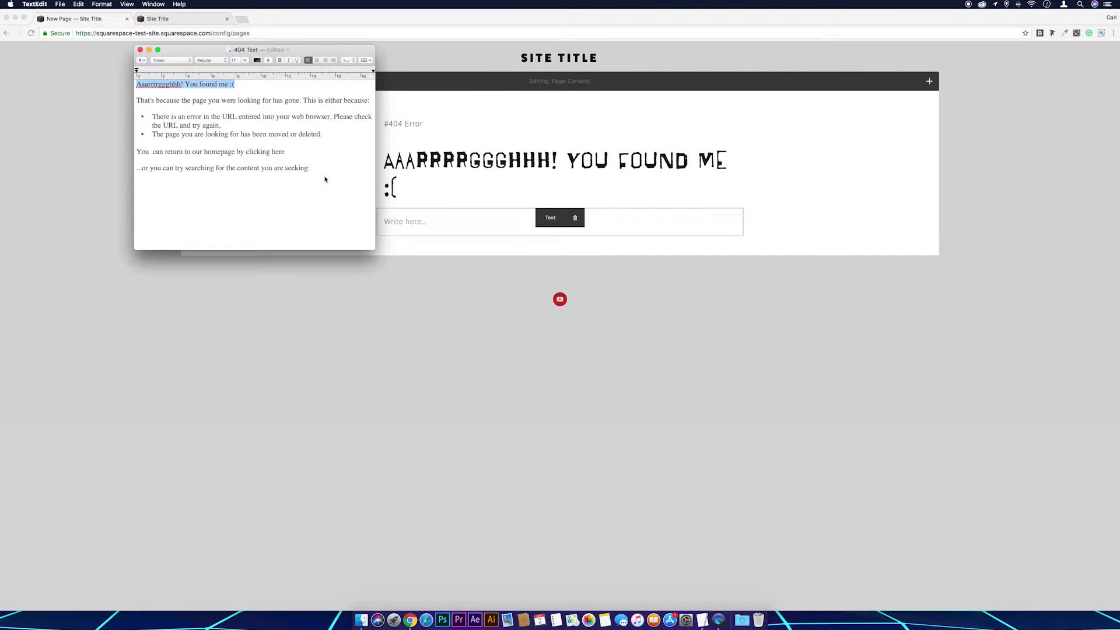
left_click_drag(314, 172, 133, 99)
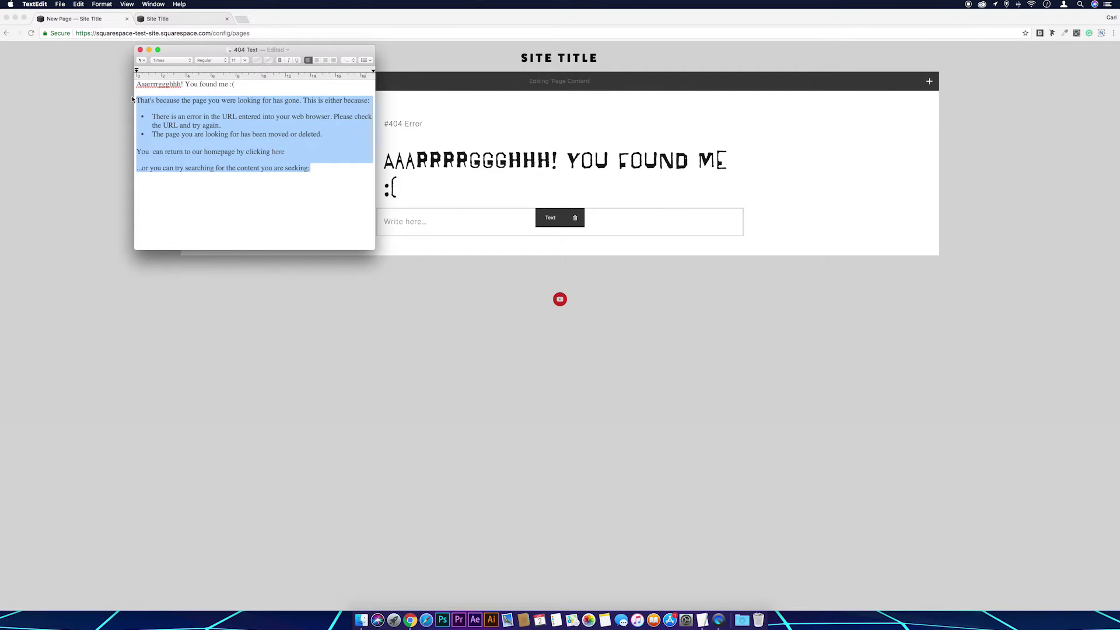
left_click(439, 221)
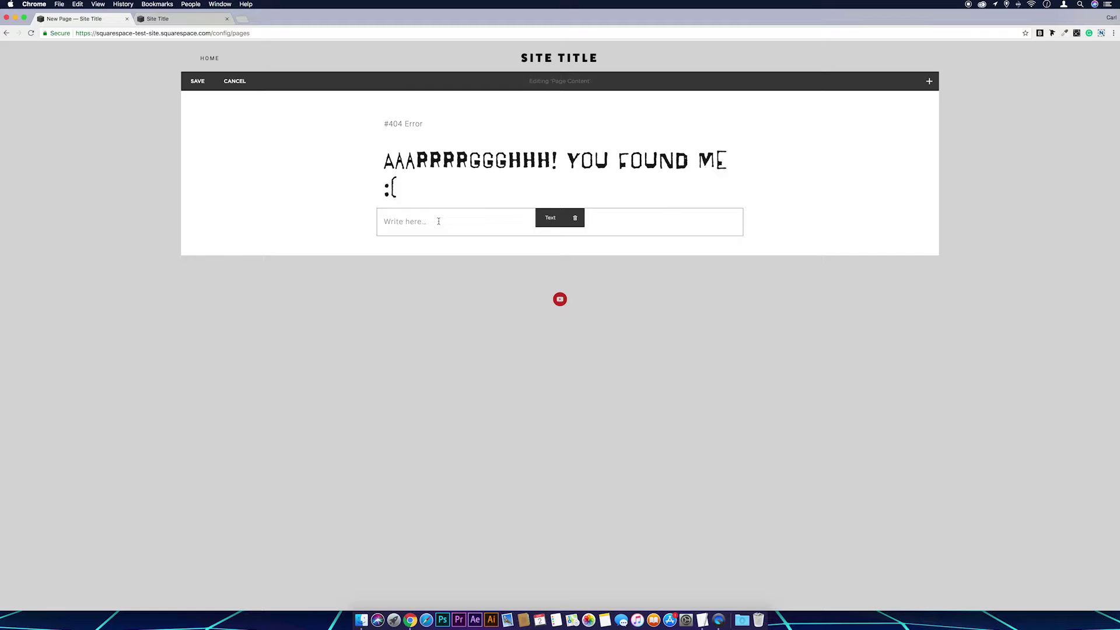
type("That's because the page you were looking for has gone. This is either because: There is an error in the URL entered into your web browser. Please check the URL and try again. The page you are looking for has been moved or deleted.  You  can return to our homepage by clicking here ...or you can try searching for the content you are seeking:")
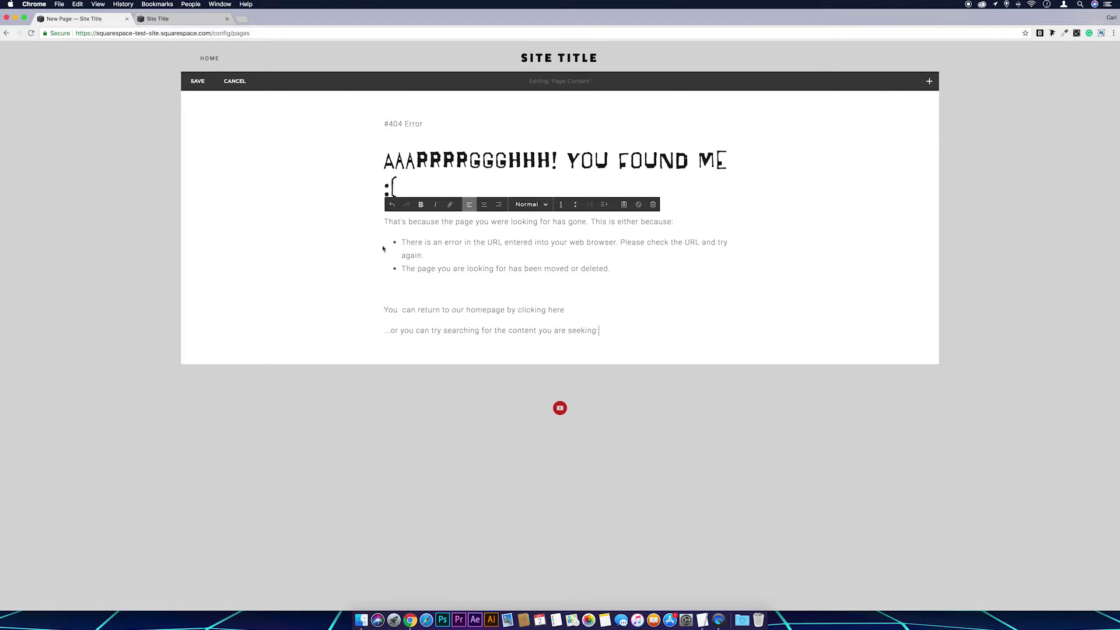
left_click(403, 284)
key("BackSpace")
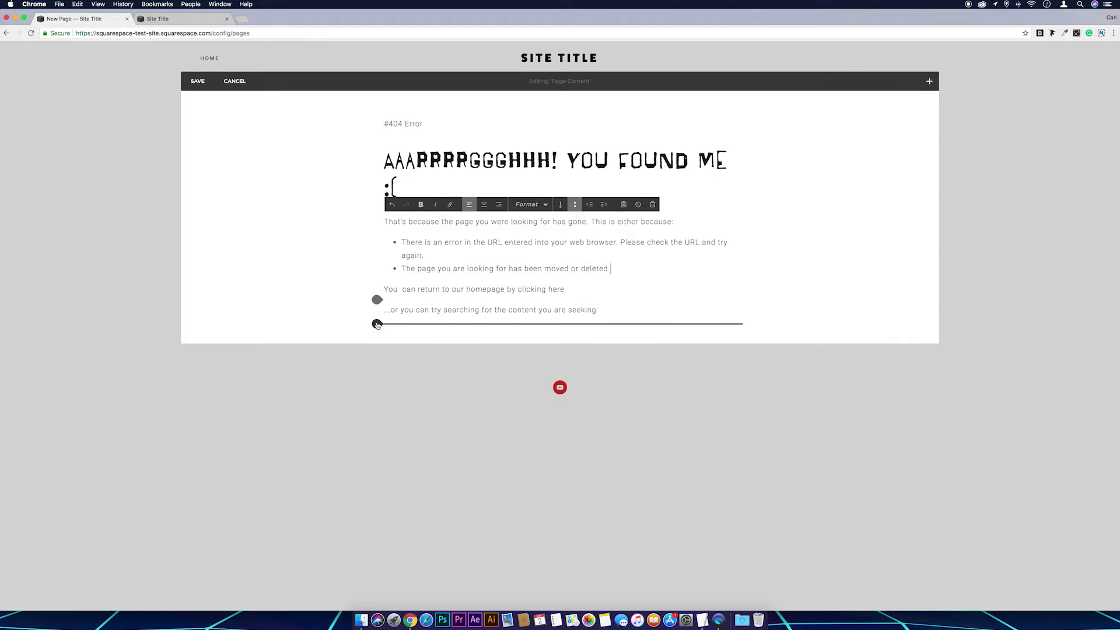
left_click(377, 324)
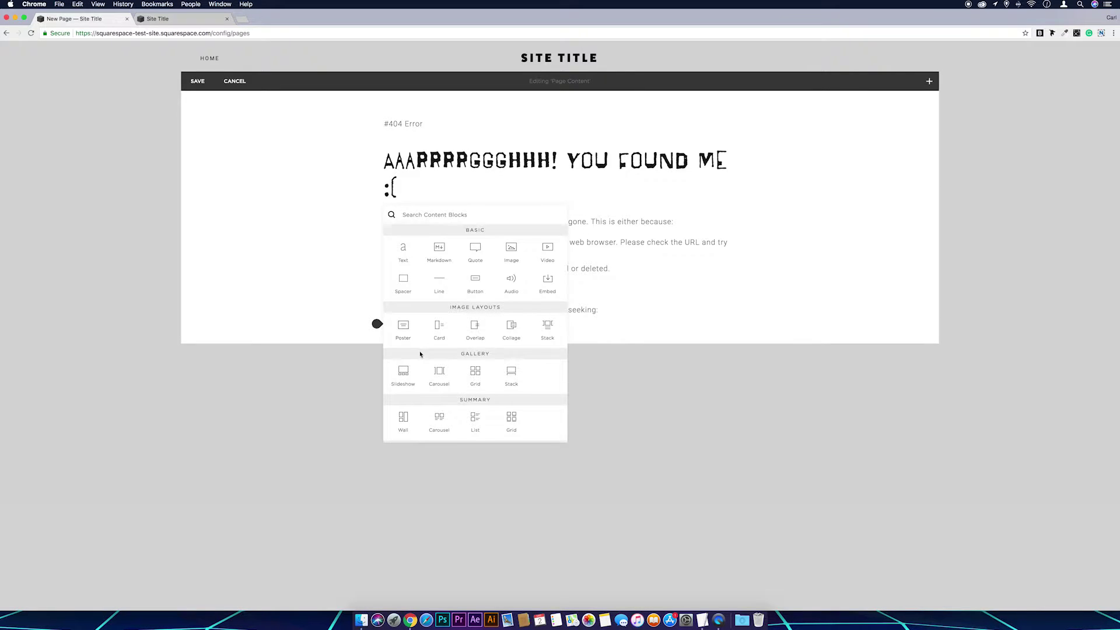
Add a Search block below the explanatory text
scroll(420, 350, "down", 5)
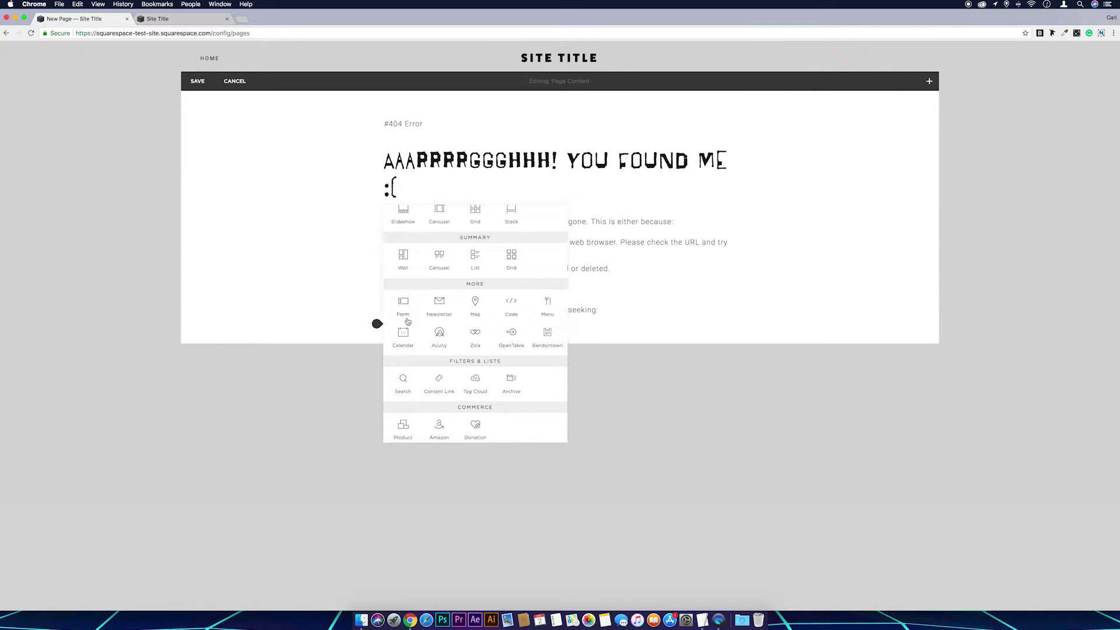
left_click(410, 387)
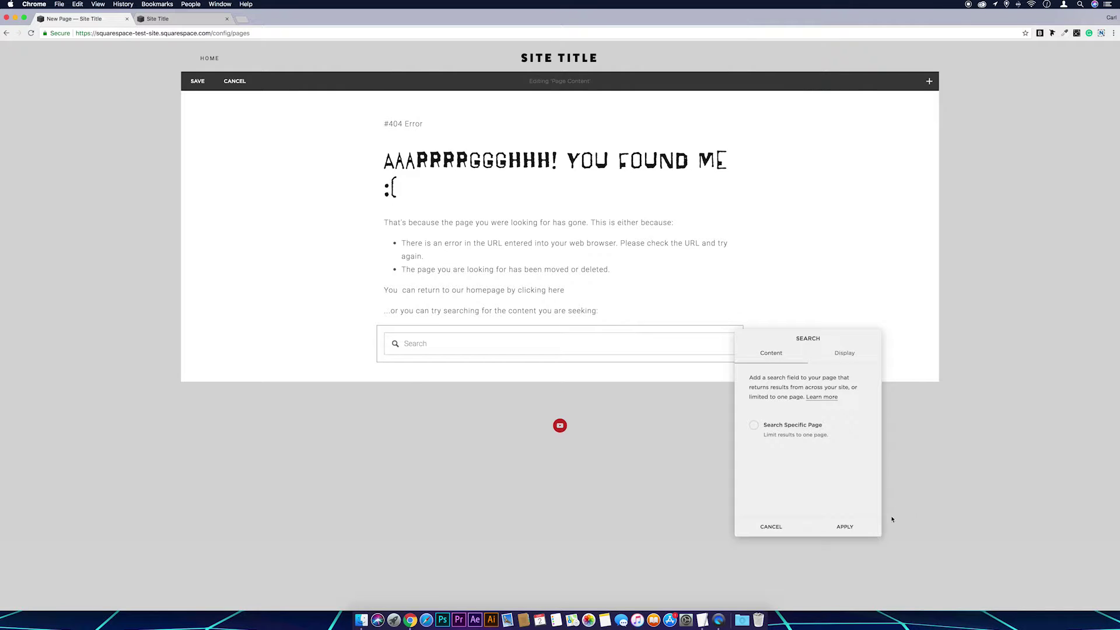
left_click(847, 526)
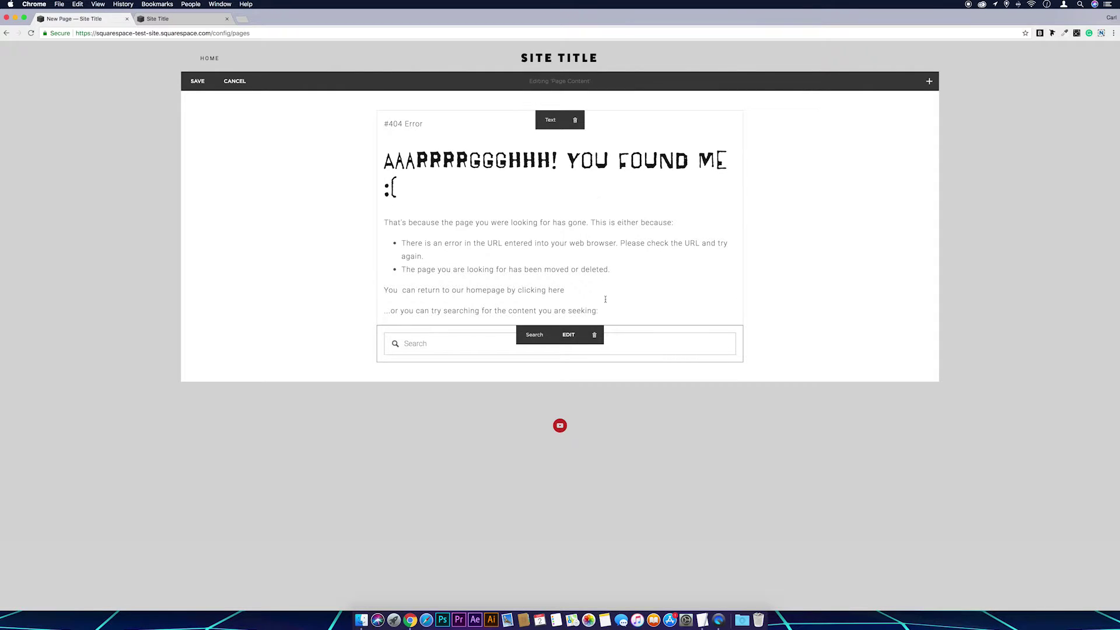
Link the word 'here' in the homepage sentence to the Home page
left_click(465, 290)
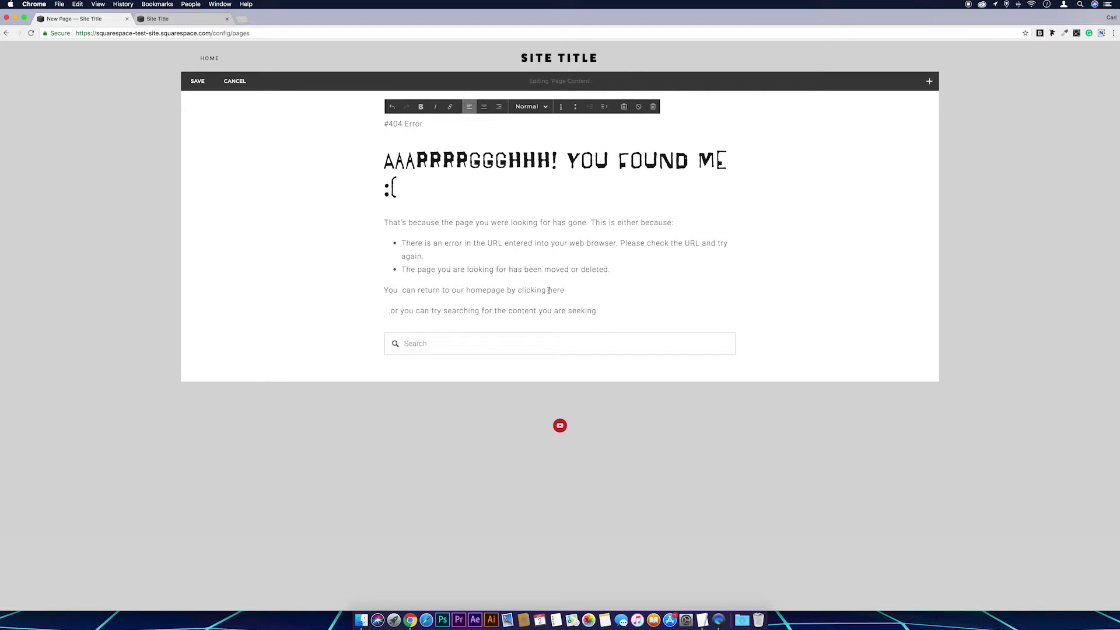
left_click_drag(548, 290, 563, 290)
left_click(450, 109)
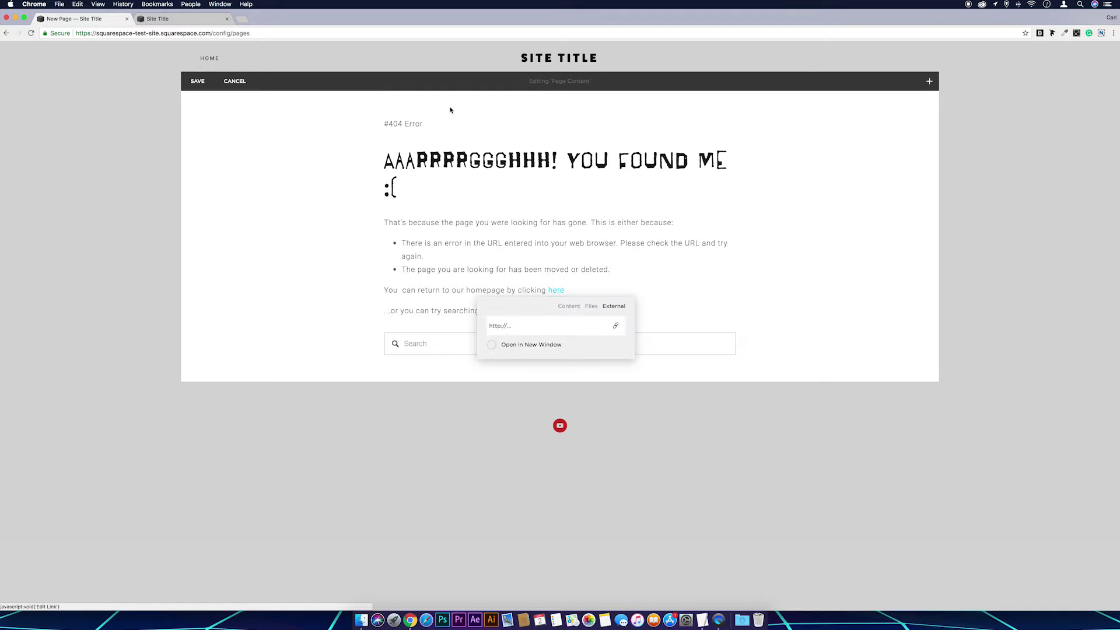
left_click(568, 308)
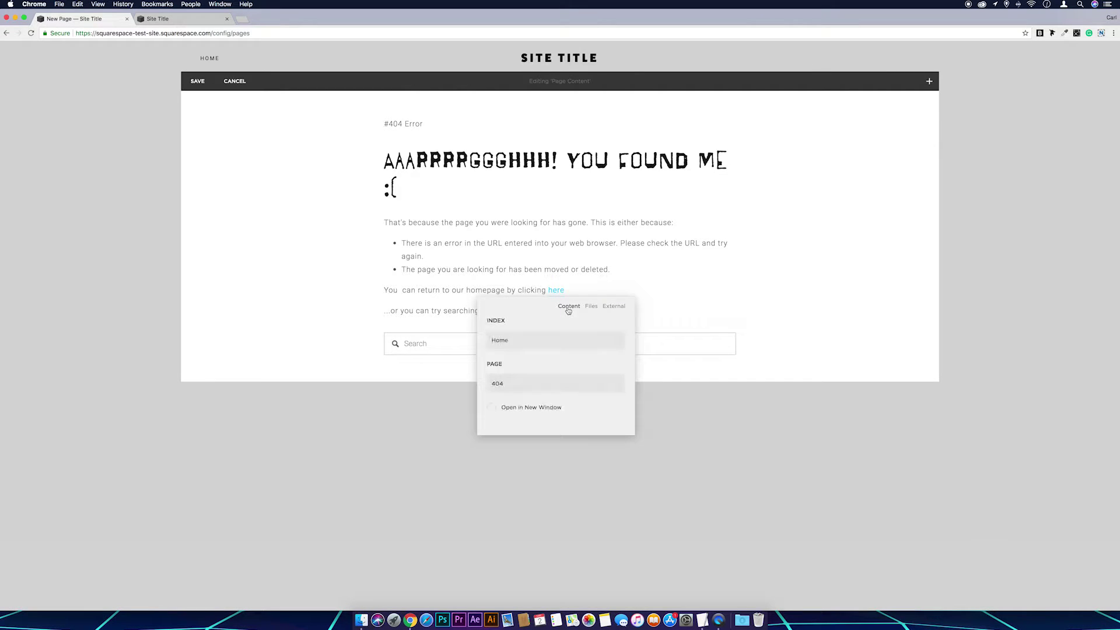
left_click(516, 350)
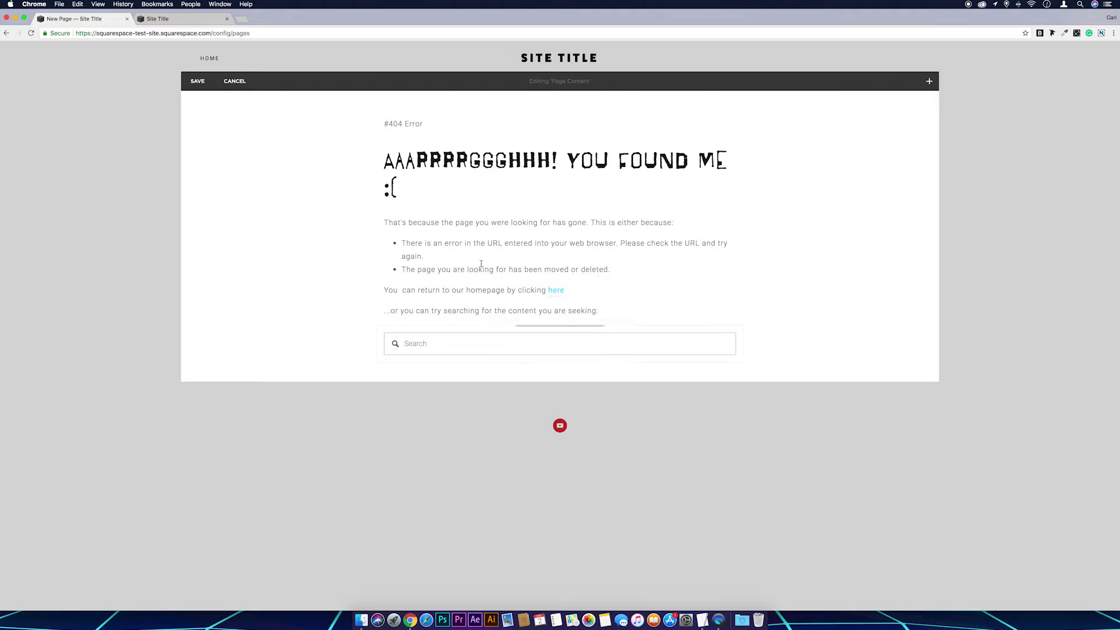
left_click_drag(377, 232, 377, 111)
Insert an Image block and upload the monster PNG from the desktop
left_click(377, 110)
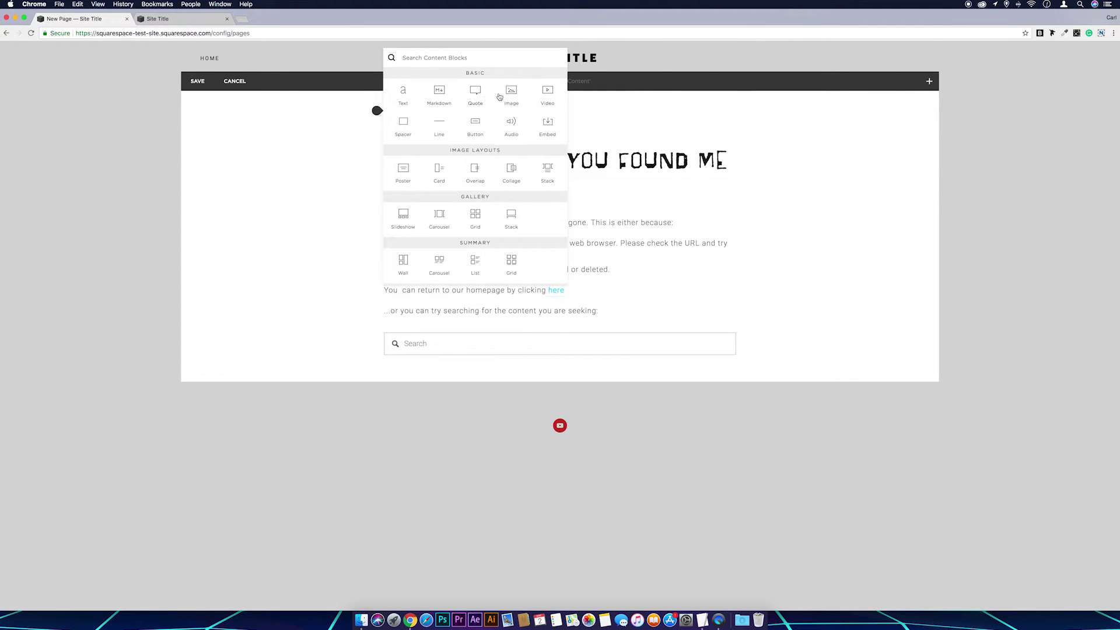
left_click(511, 93)
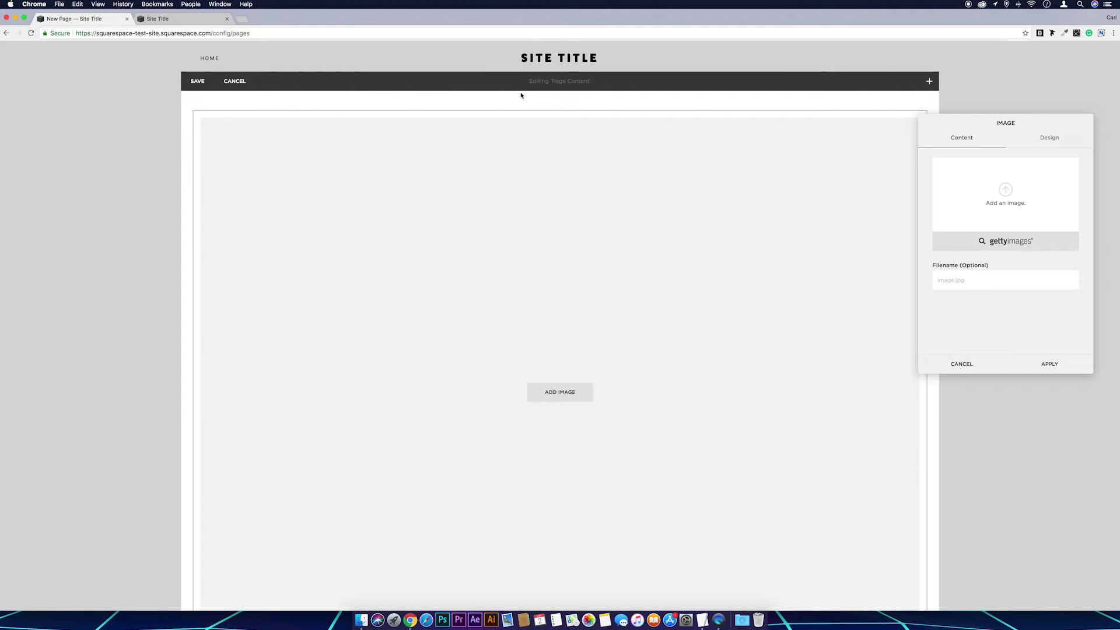
left_click_drag(1115, 105, 1062, 105)
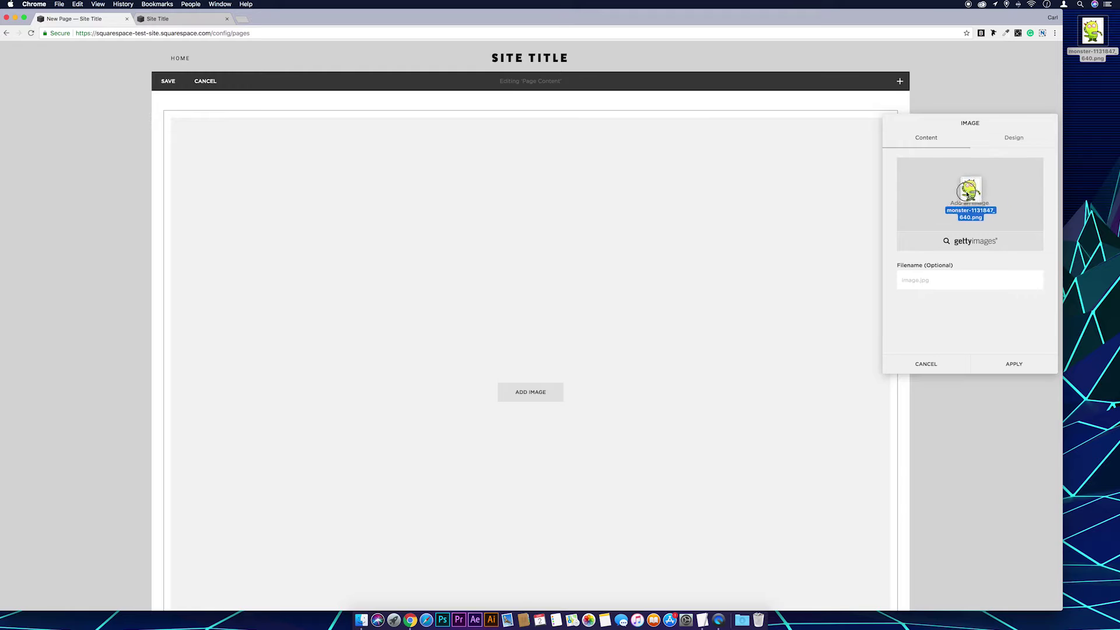
left_click_drag(1091, 33, 965, 195)
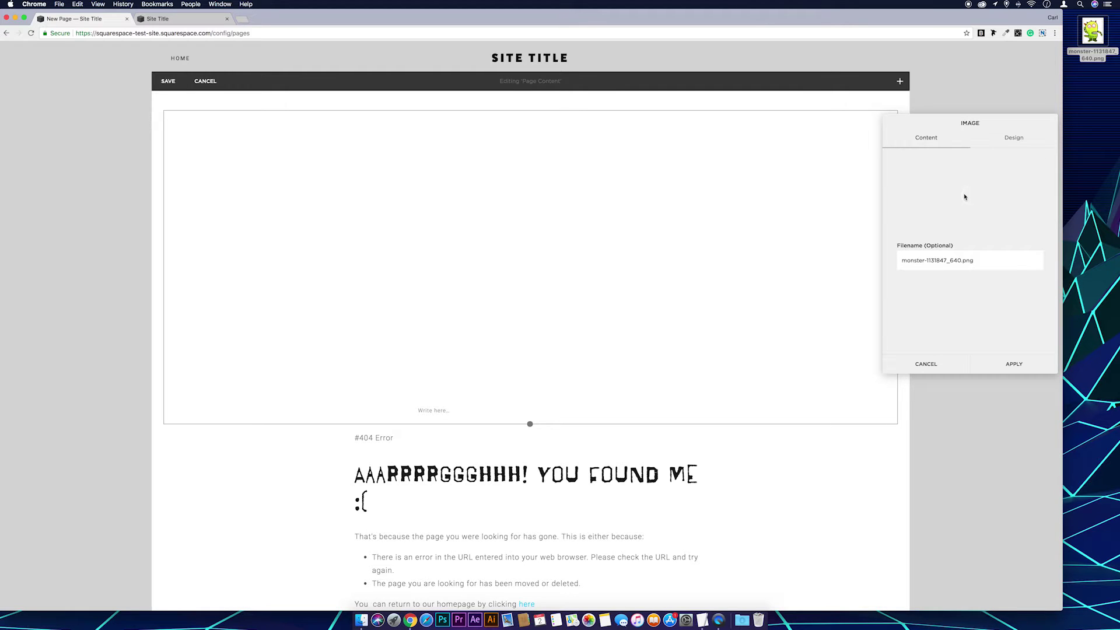
left_click(1013, 364)
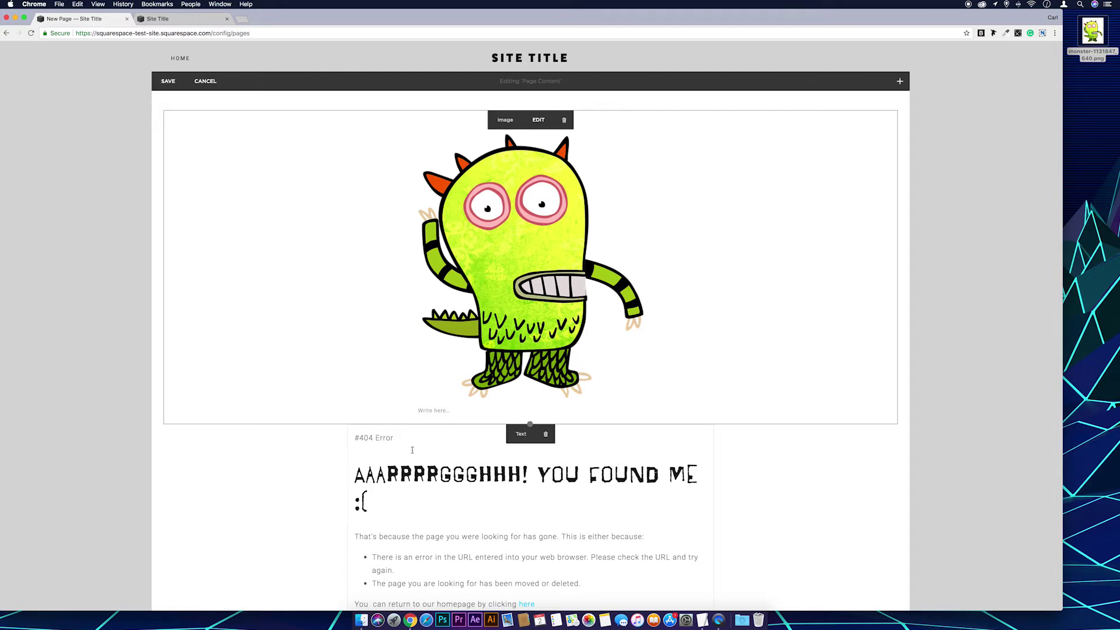
Place the monster image in a narrow column left of the text, with search beneath the explanation
left_click_drag(494, 315, 290, 486)
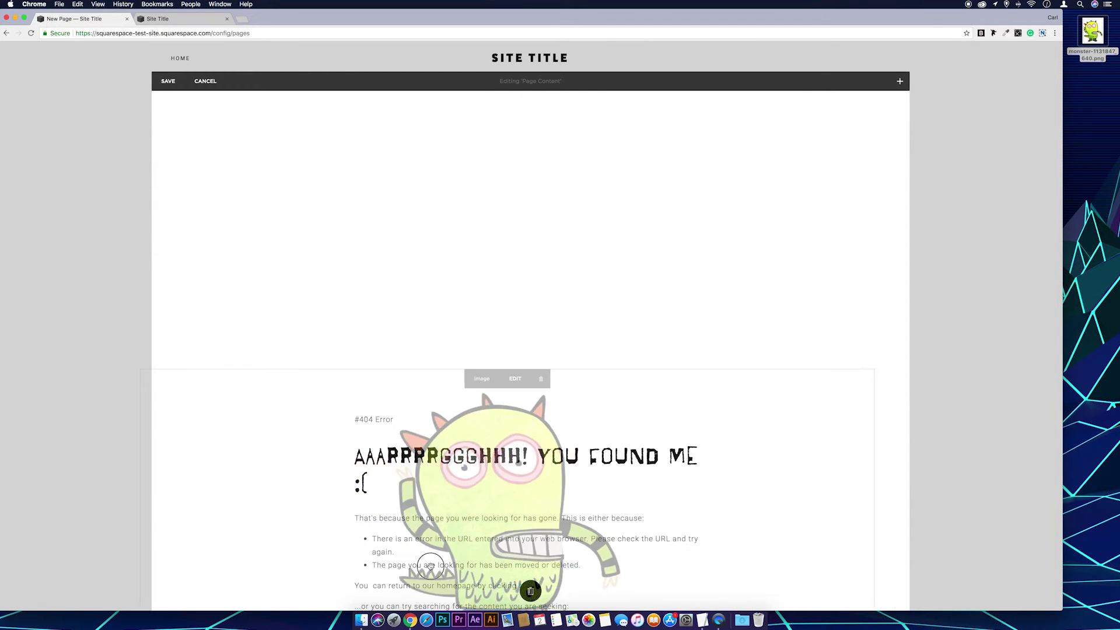
left_click_drag(289, 486, 303, 547)
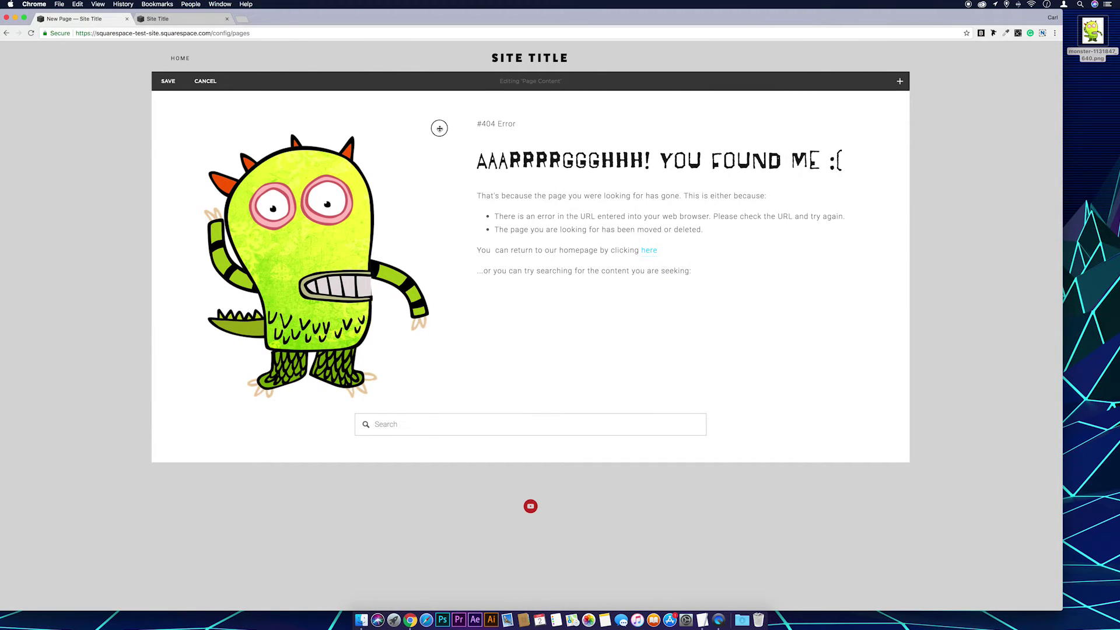
left_click_drag(530, 145, 392, 128)
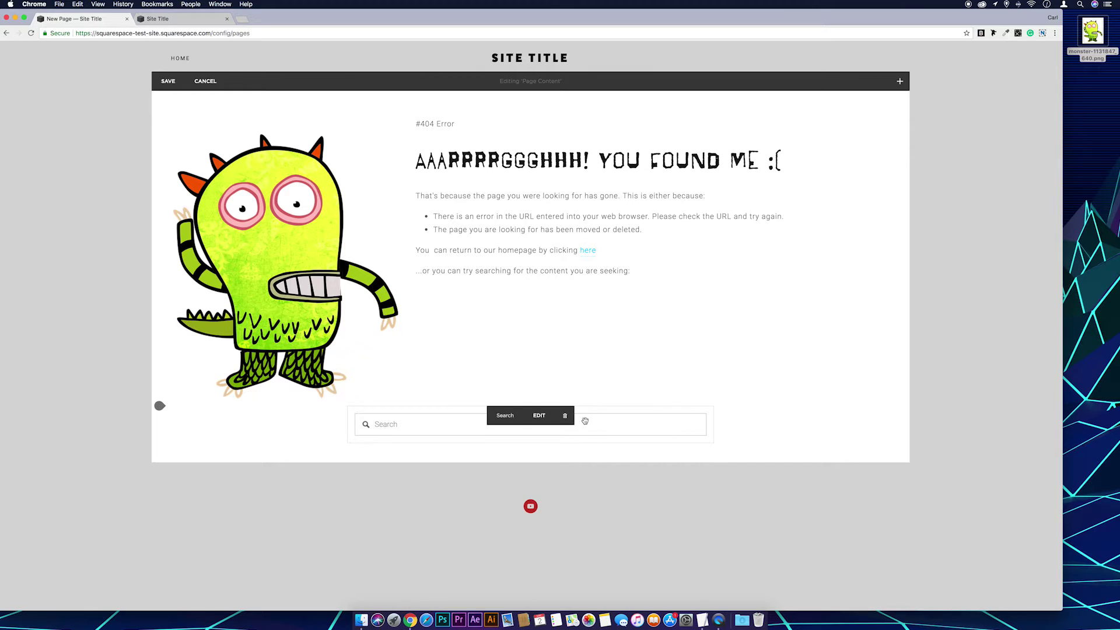
mouse_move(592, 417)
left_mouse_down()
mouse_move(637, 352)
mouse_move(630, 275)
left_mouse_up()
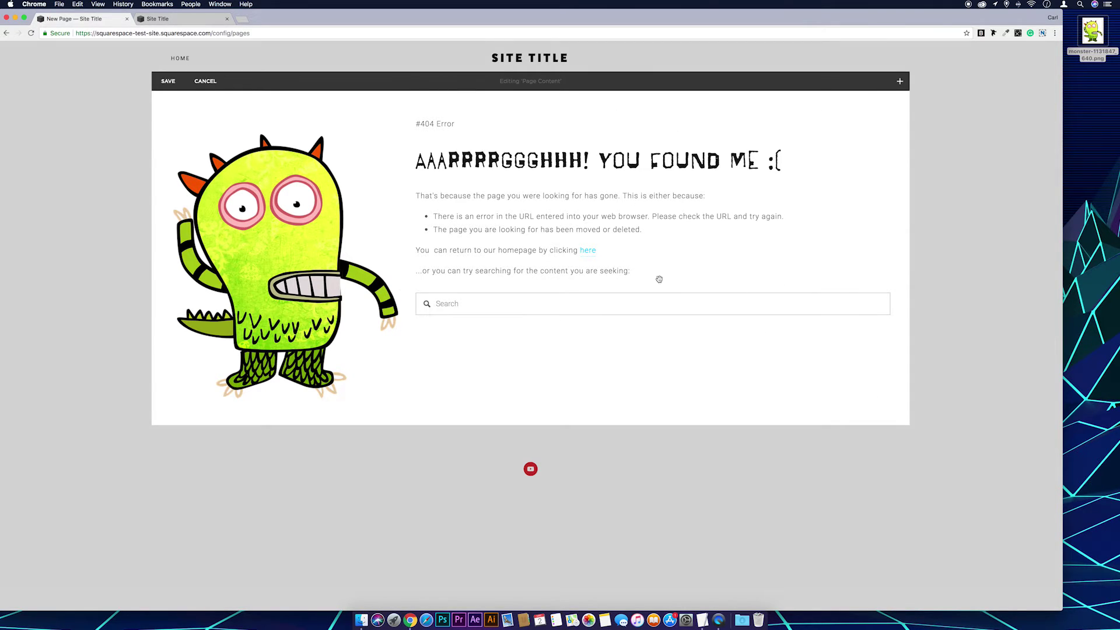
left_click(375, 113)
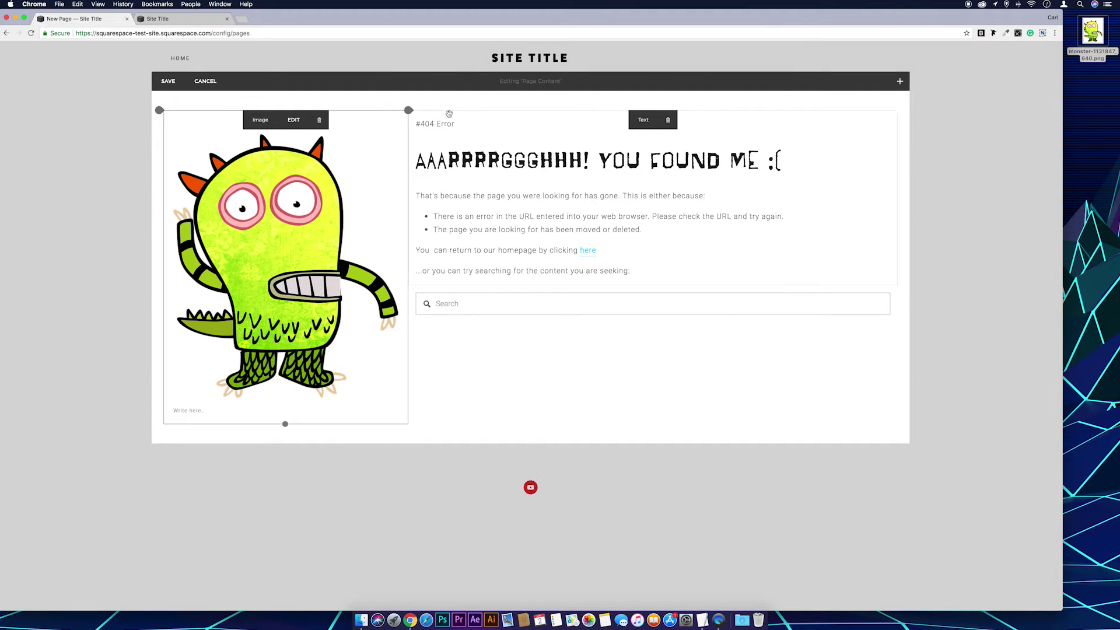
Save the page and choose '404' as the 404 Error / Page Not Found page in Advanced settings
left_click(164, 84)
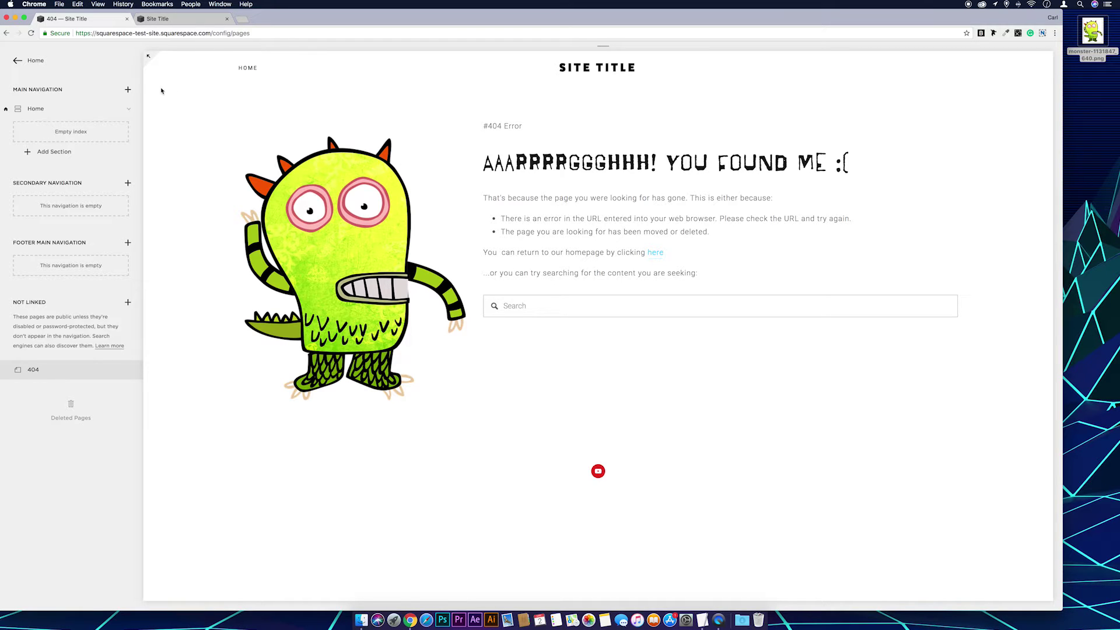
left_click(24, 61)
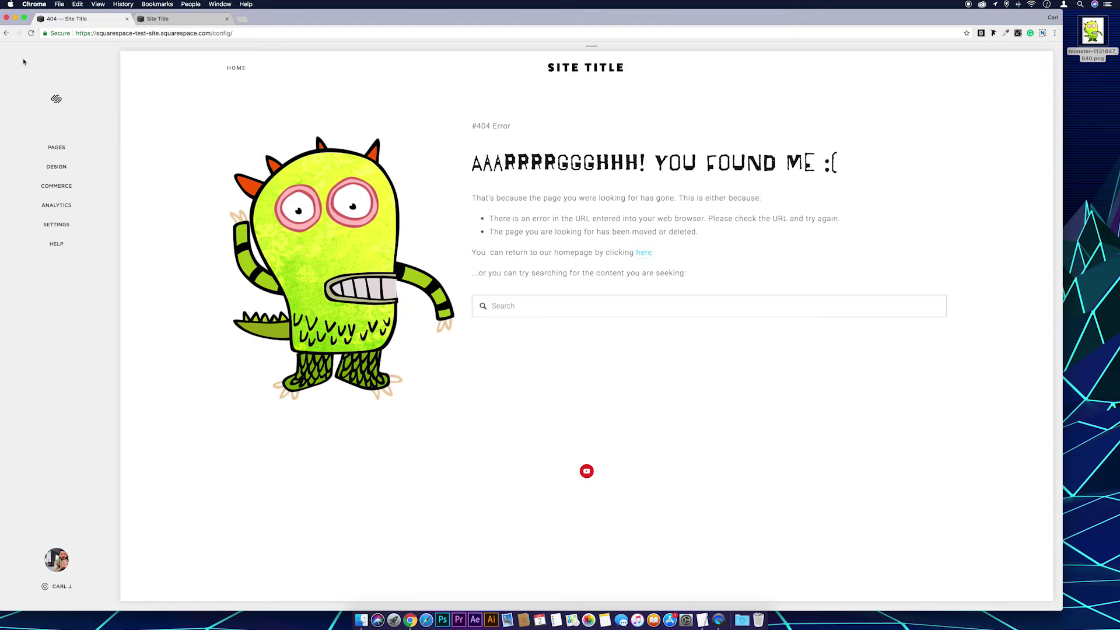
left_click(73, 230)
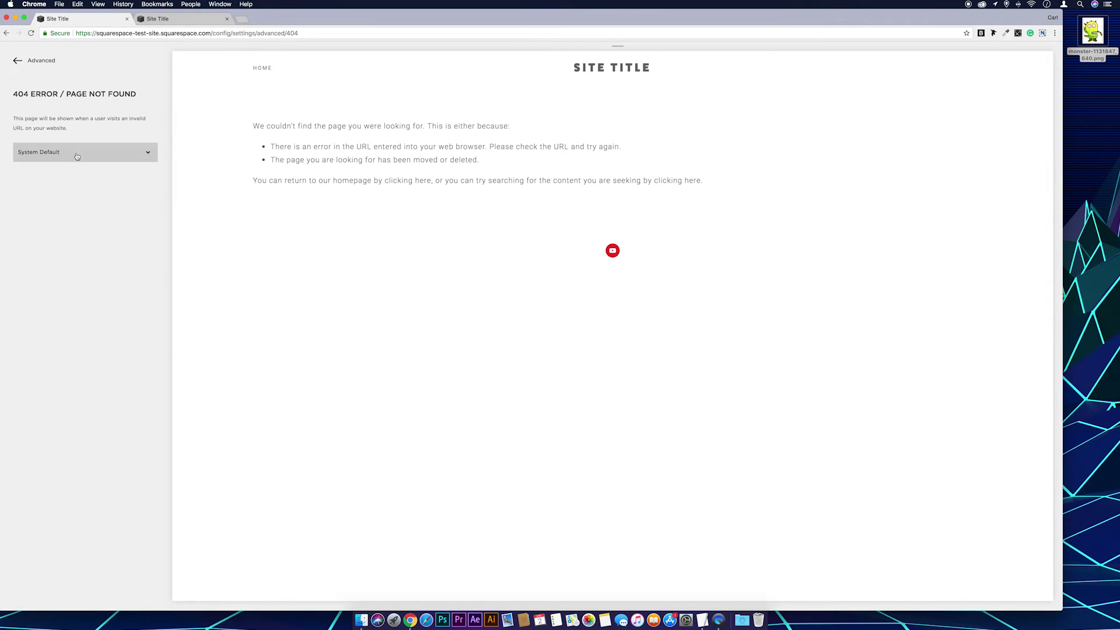
left_click(76, 155)
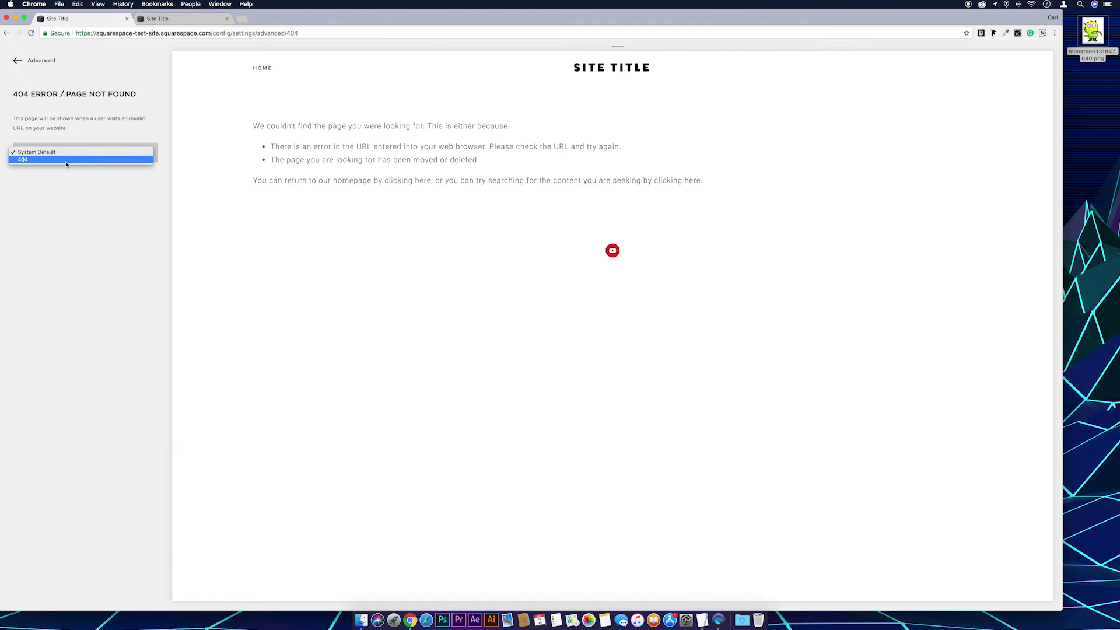
left_click(66, 162)
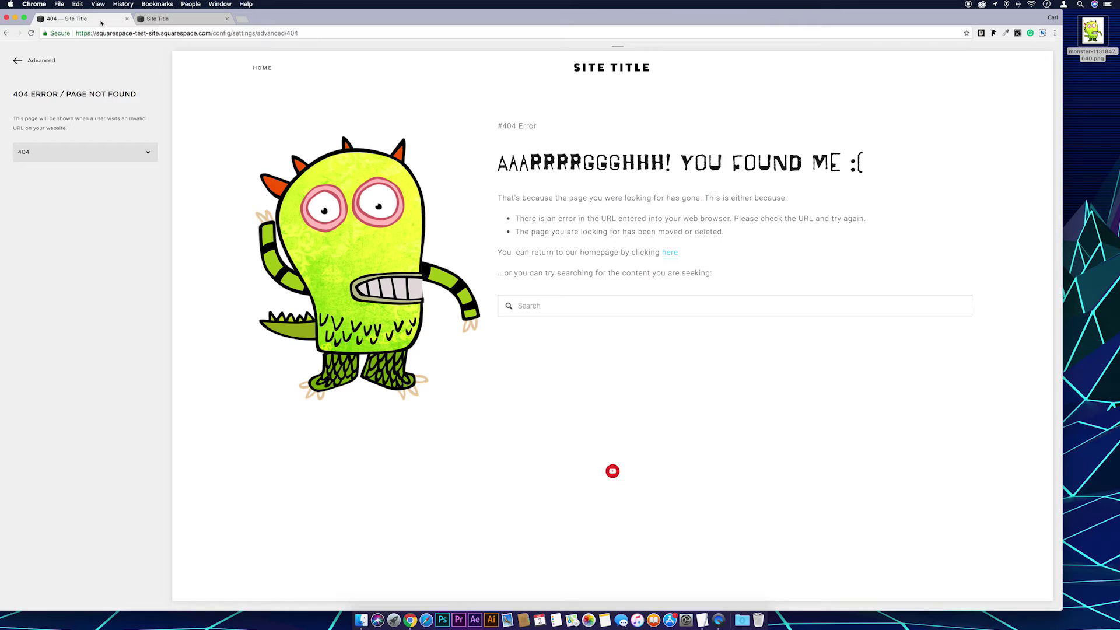
On the live site tab, start entering a made-up path '/t' after the site address
left_click(179, 20)
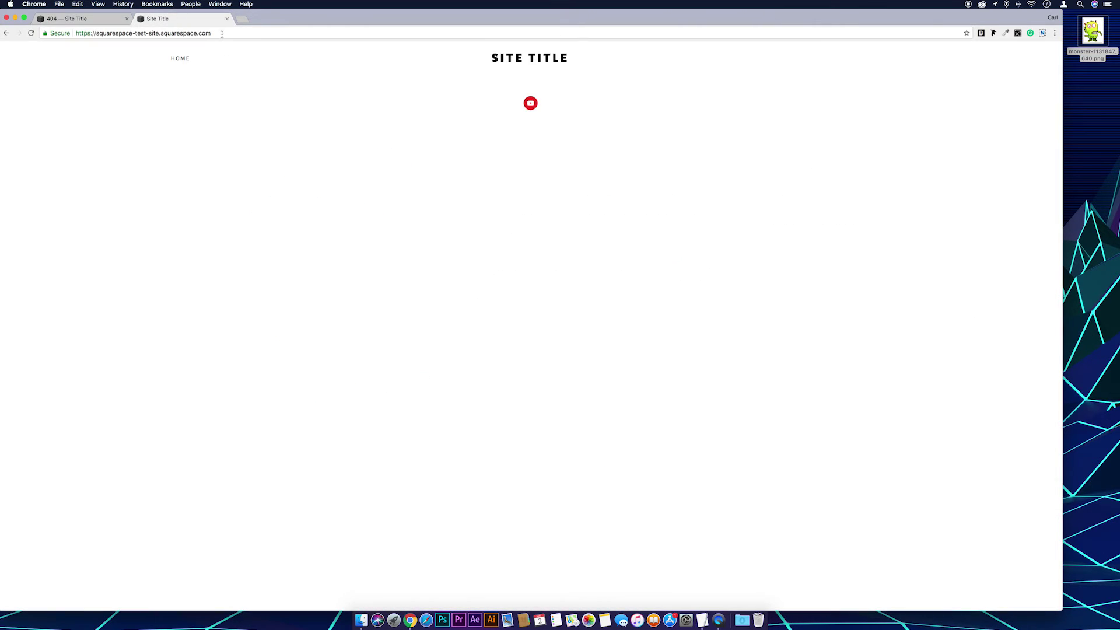
left_click(222, 34)
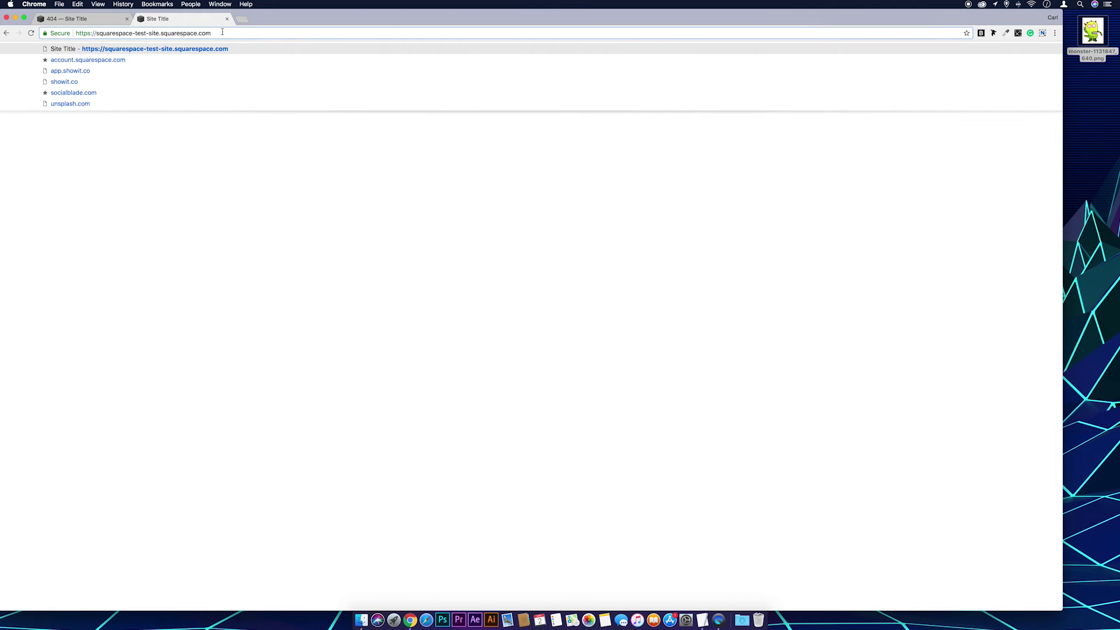
type("/to")
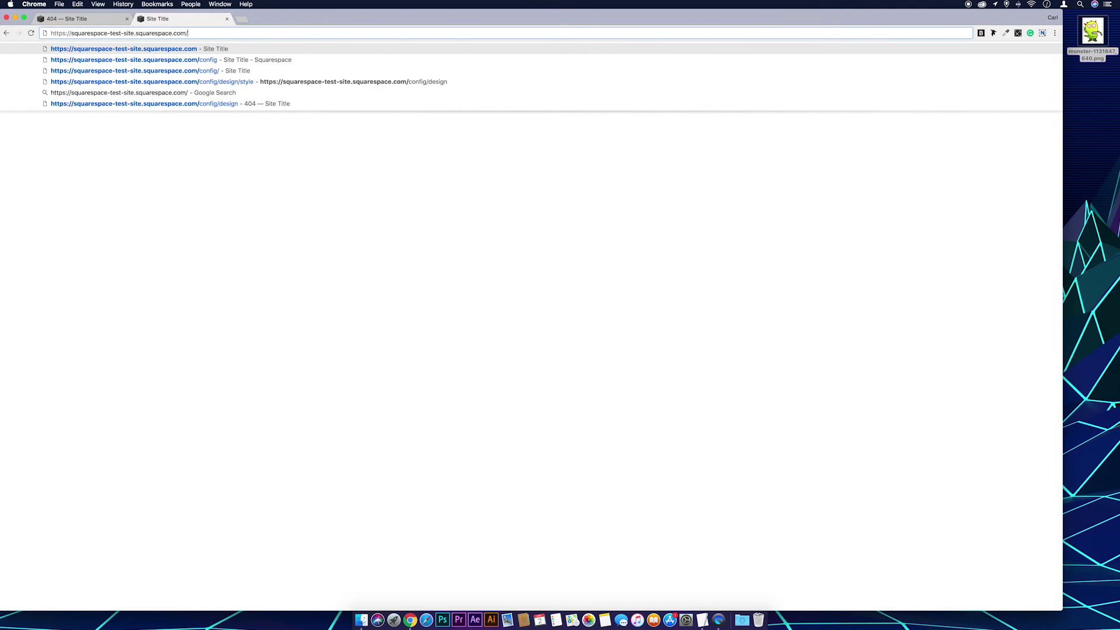